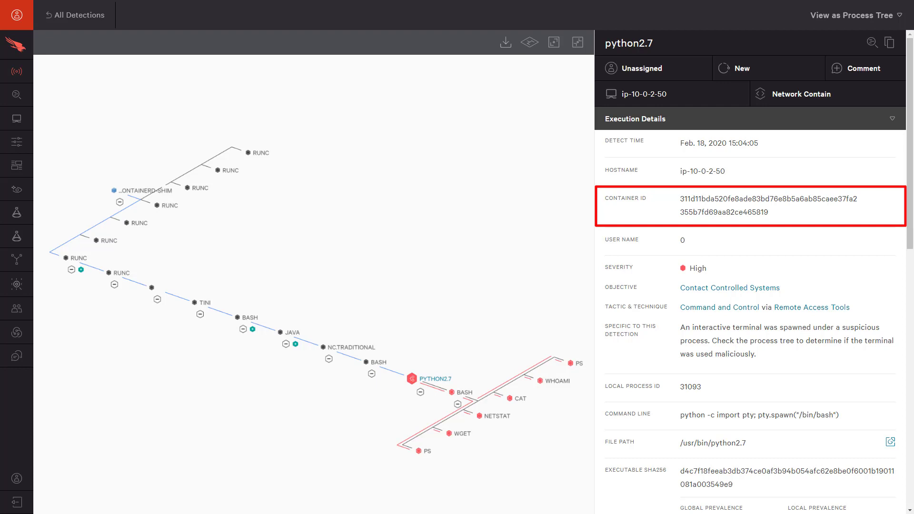
Search events by the detection's OciContainerId, narrowed with event_simpleName=Oci* to two events
drag(769, 212, 687, 199)
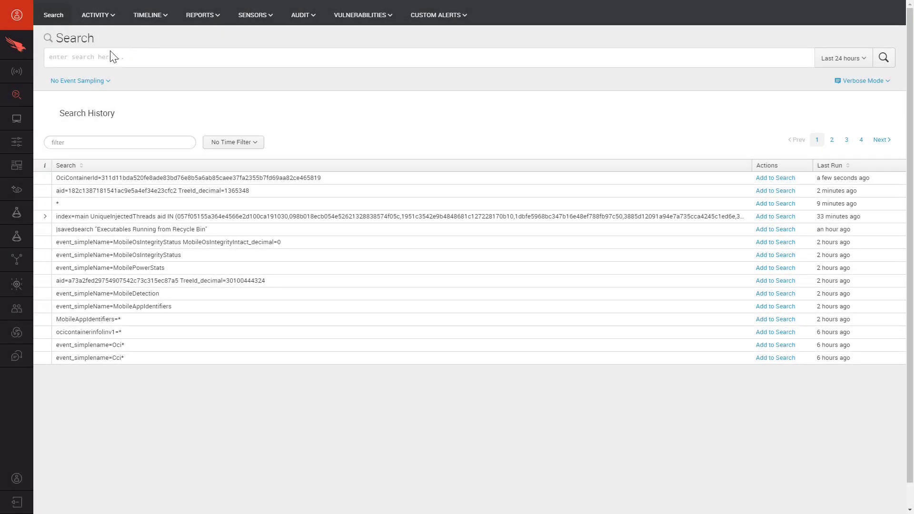
click(107, 56)
text(OciContainerId=311d11bda520fe8ade83bd76e8b5a6ab85caee37fa2355b7fd69aa82ce465819)
key(Return)
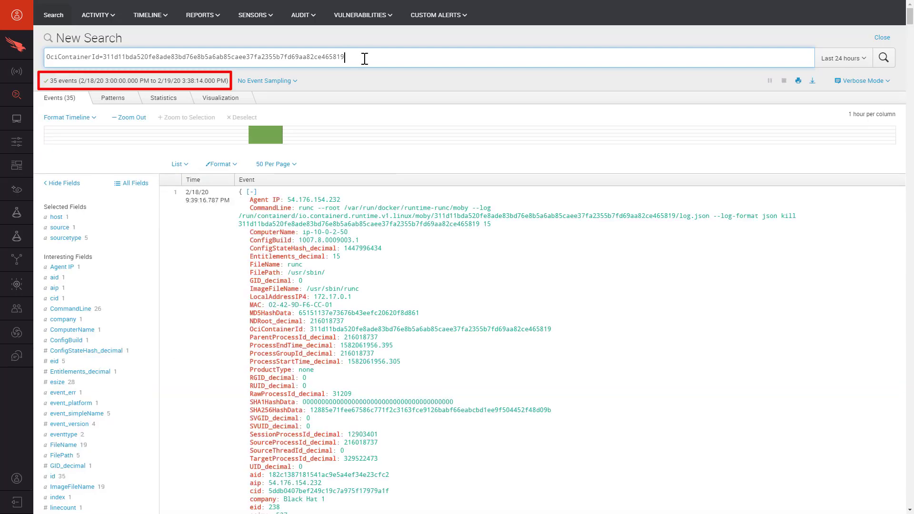
text(event_simpleName=Oci*)
key(Return)
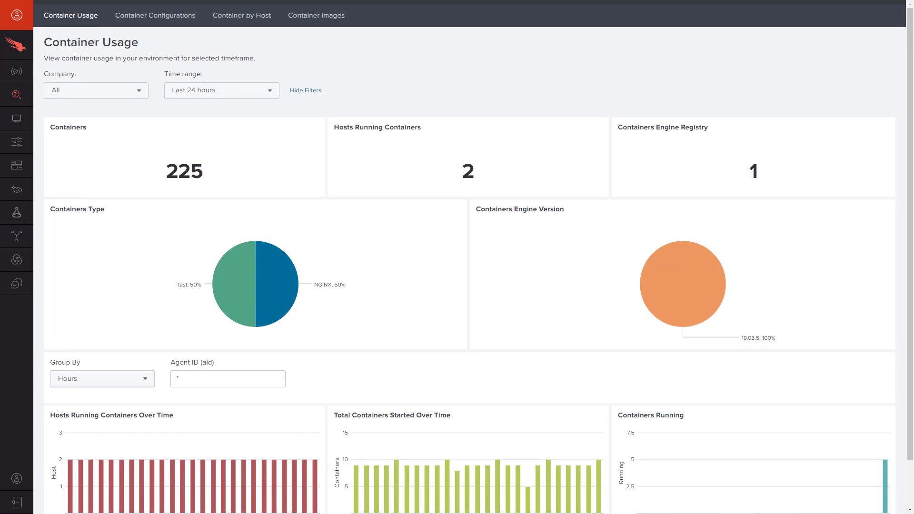
Scroll through the Container Usage charts of hosts, containers started and running over time
scroll(906, 216, down, 1)
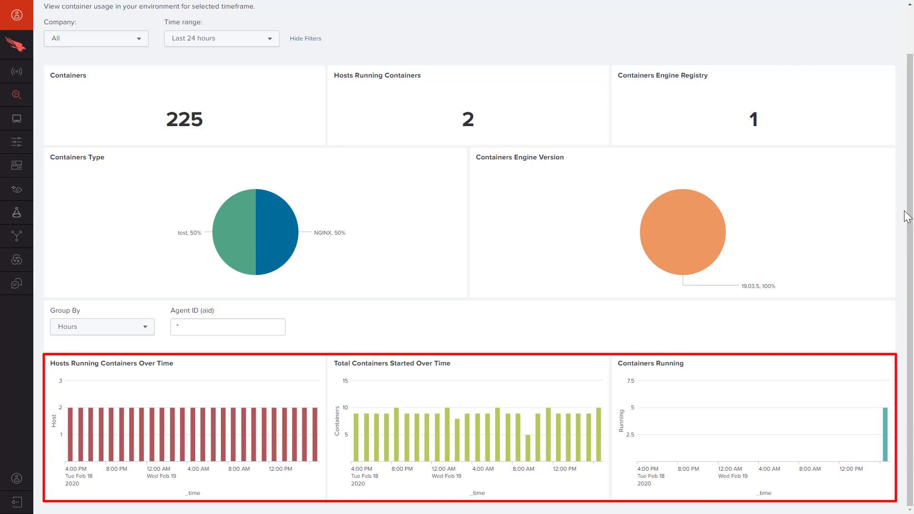
scroll(906, 216, up, 1)
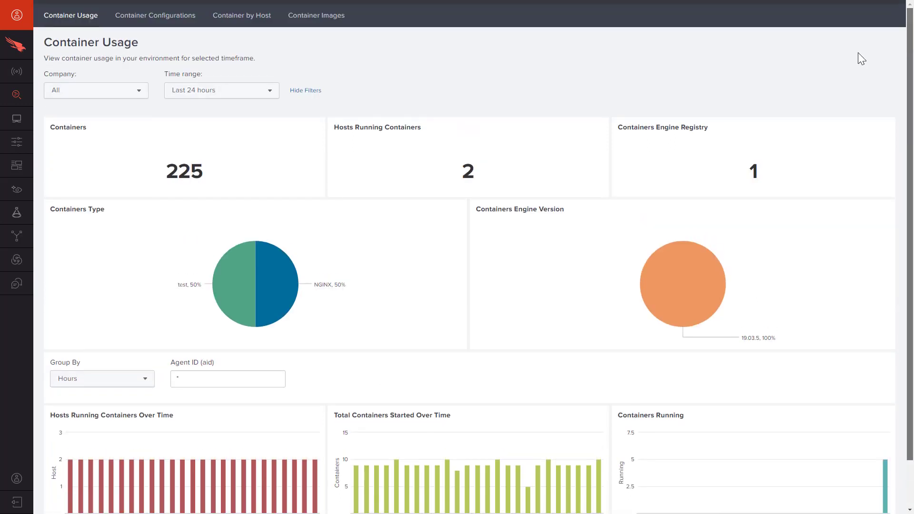
Switch to the Container Configurations dashboard showing privileged and interactive-mode container counts
click(174, 17)
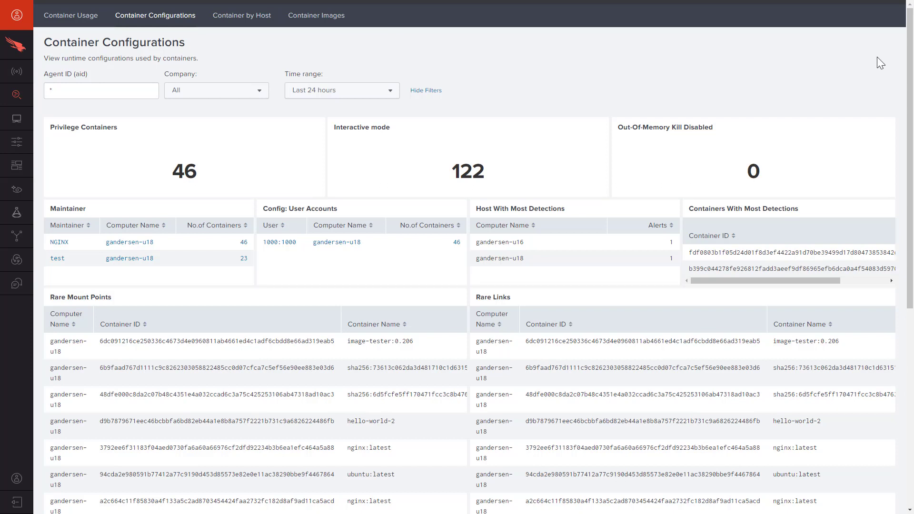
Switch to the Container by Host dashboard listing the two Ubuntu hosts
click(242, 15)
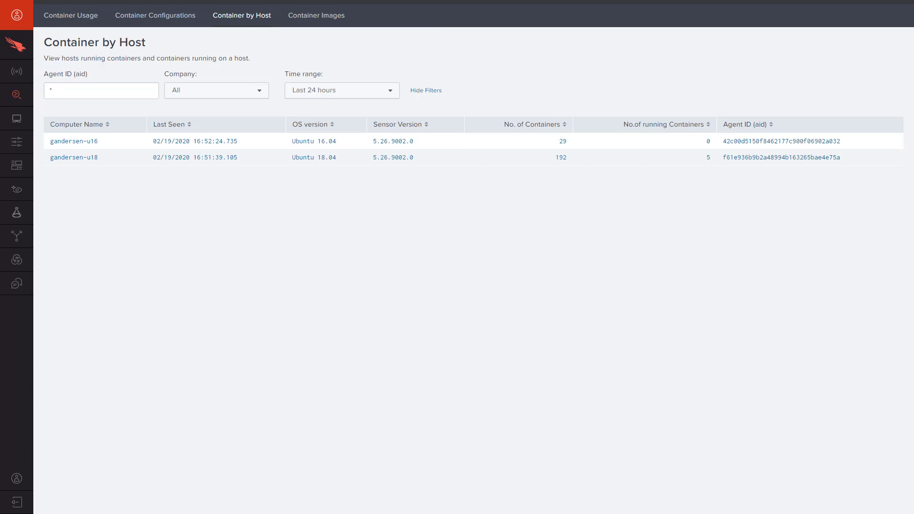
Filter Container Images by the pasted ubuntu:latest image ID and list its 46 containers
click(329, 16)
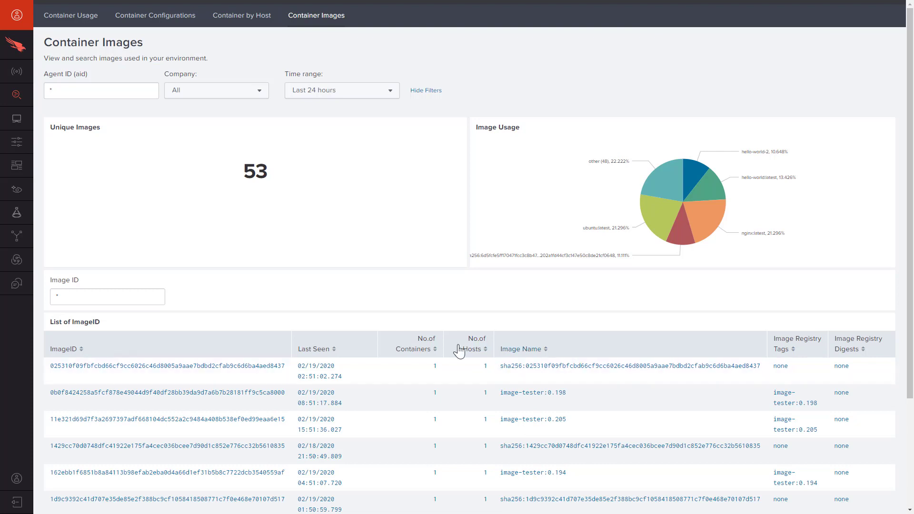
click(164, 292)
key(ctrl+v)
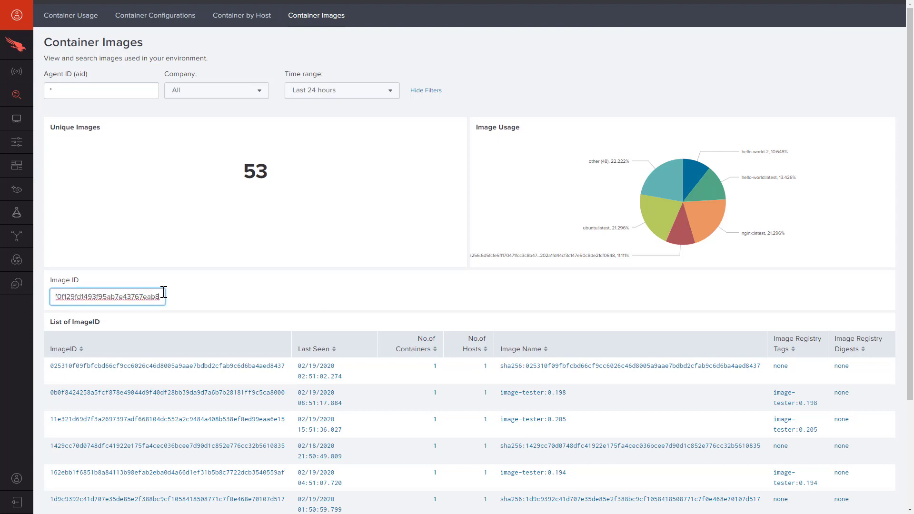
key(Return)
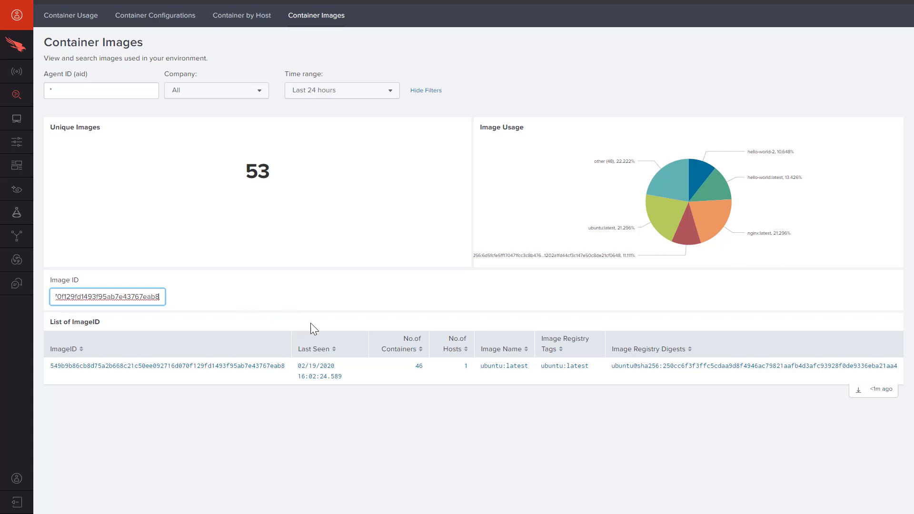
click(403, 369)
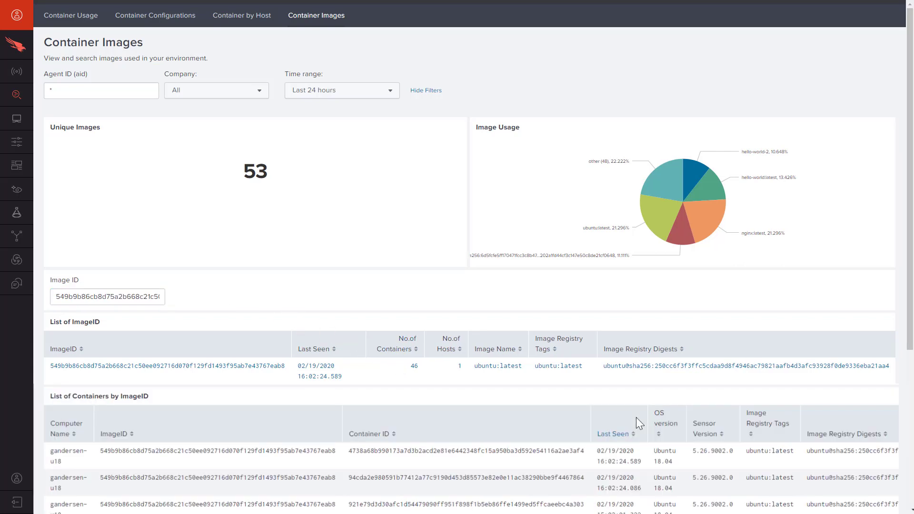